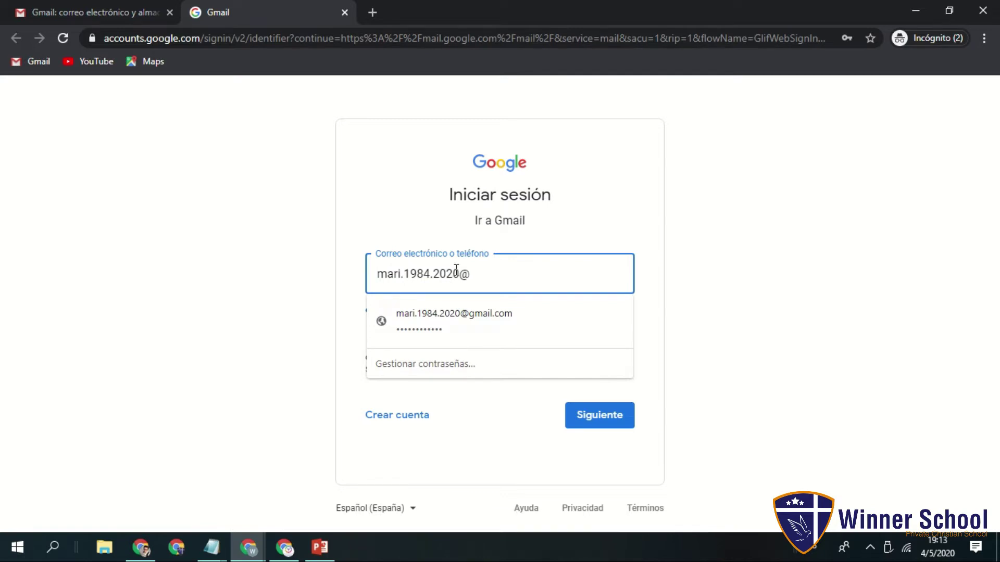
Replace the suggested address with the school account's e-mail address and press Siguiente.
key(BackSpace)
key(Delete)
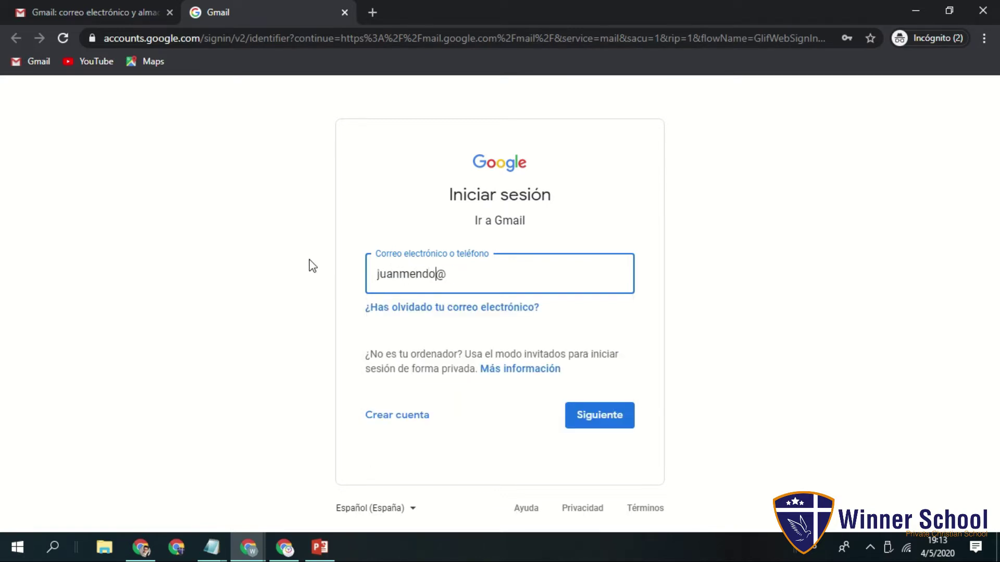
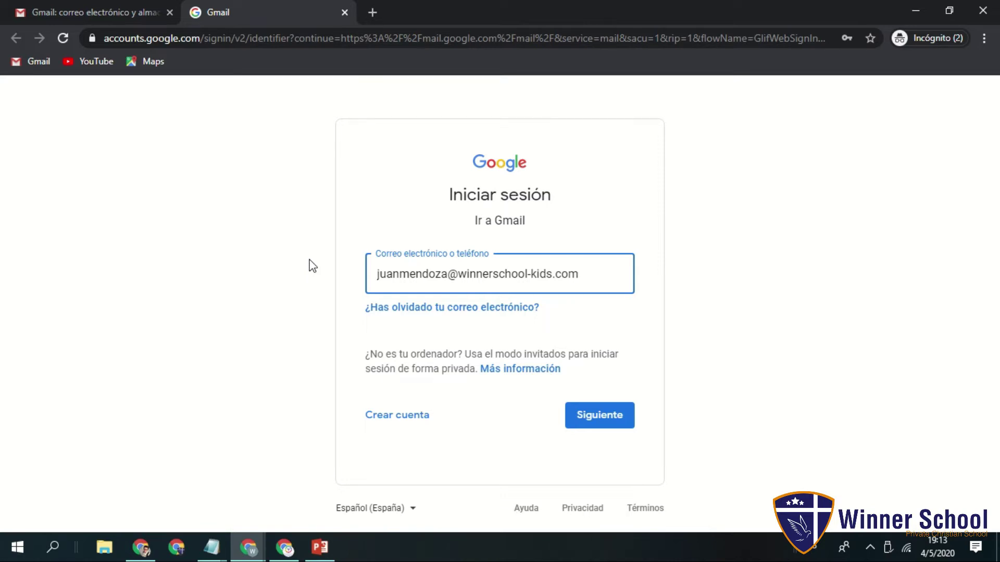
click(588, 14)
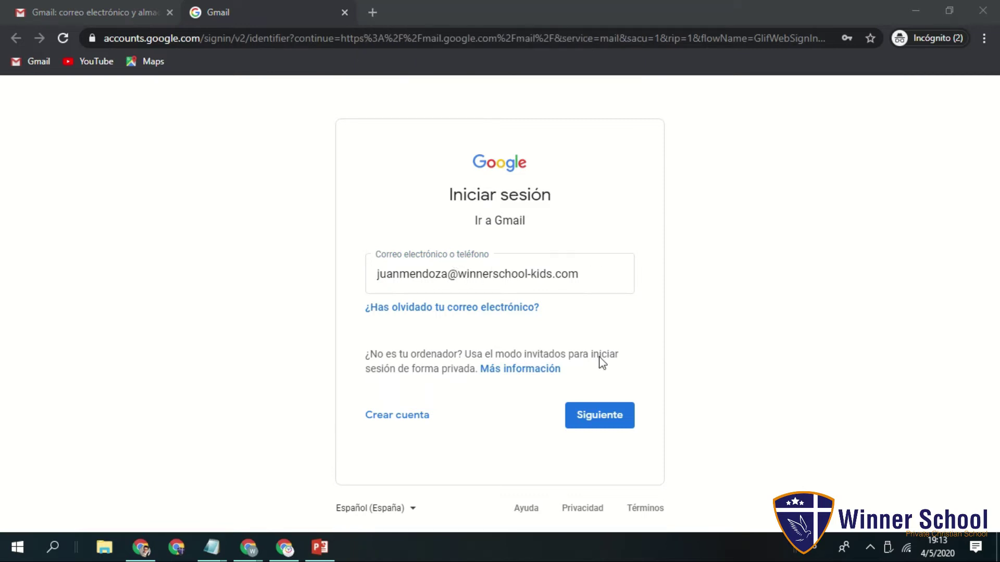
click(607, 416)
click(608, 417)
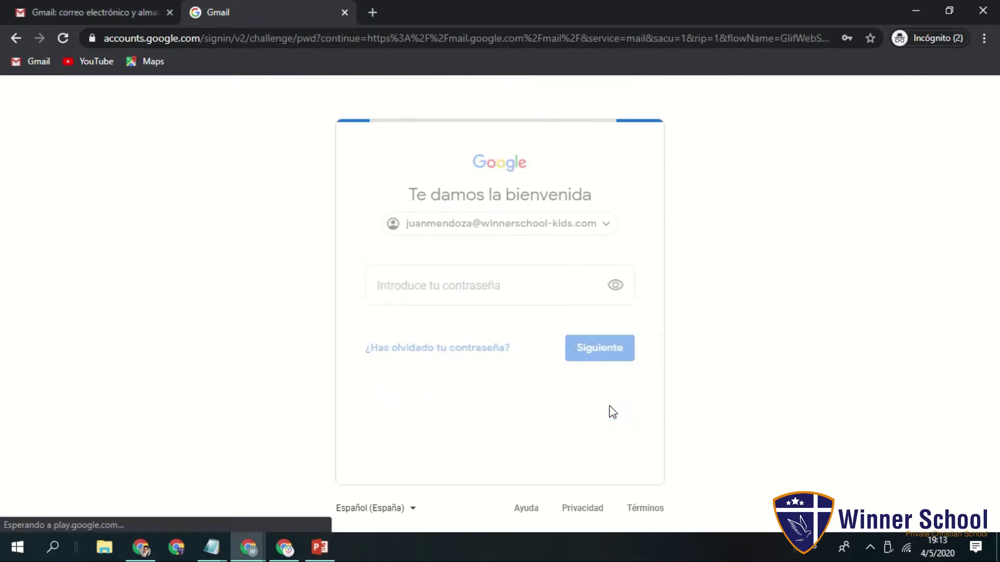
Clear the autofilled password, reveal the field, enter the school account's password and submit it.
click(517, 283)
key(ctrl+v)
key(BackSpace)
key(BackSpace)
key(BackSpace)
key(BackSpace)
key(BackSpace)
key(BackSpace)
key(BackSpace)
key(BackSpace)
key(BackSpace)
key(BackSpace)
key(BackSpace)
key(BackSpace)
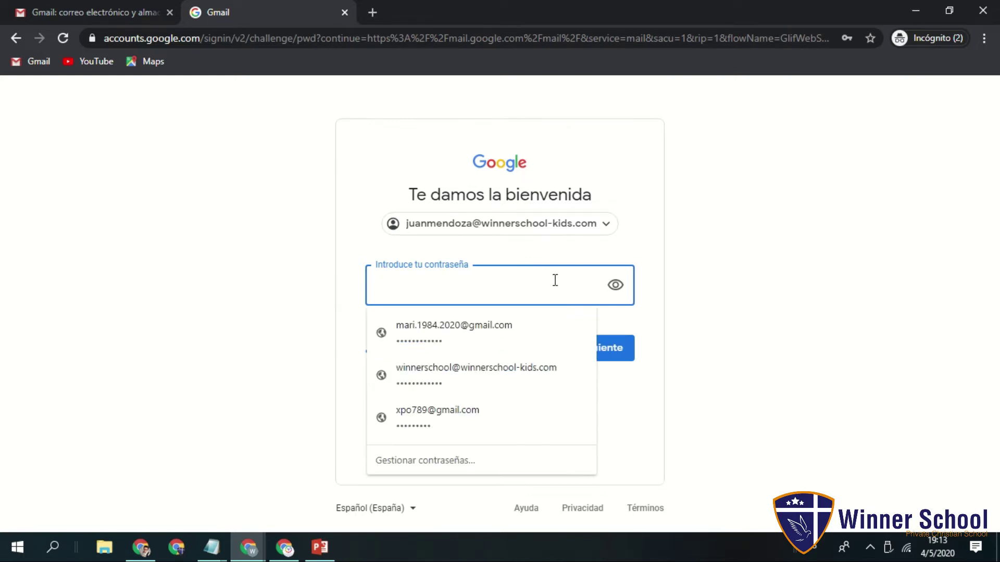
click(612, 288)
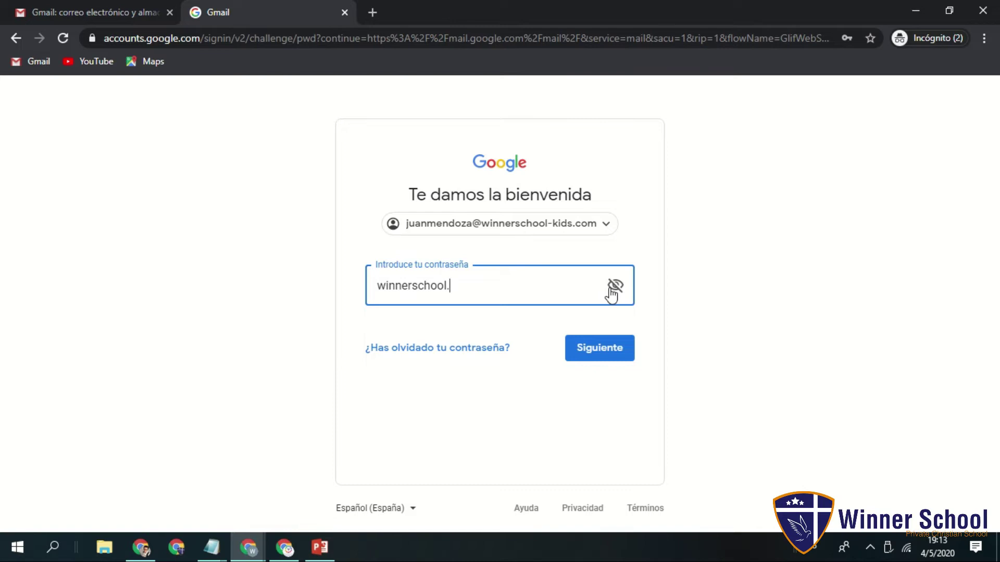
click(599, 357)
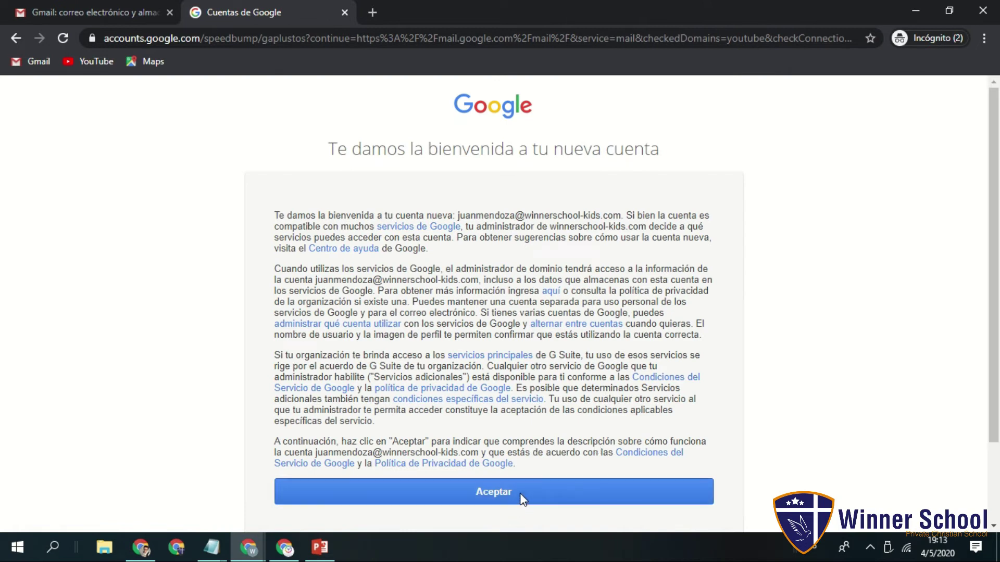
Accept the new account's terms and go to the new-password form.
click(520, 492)
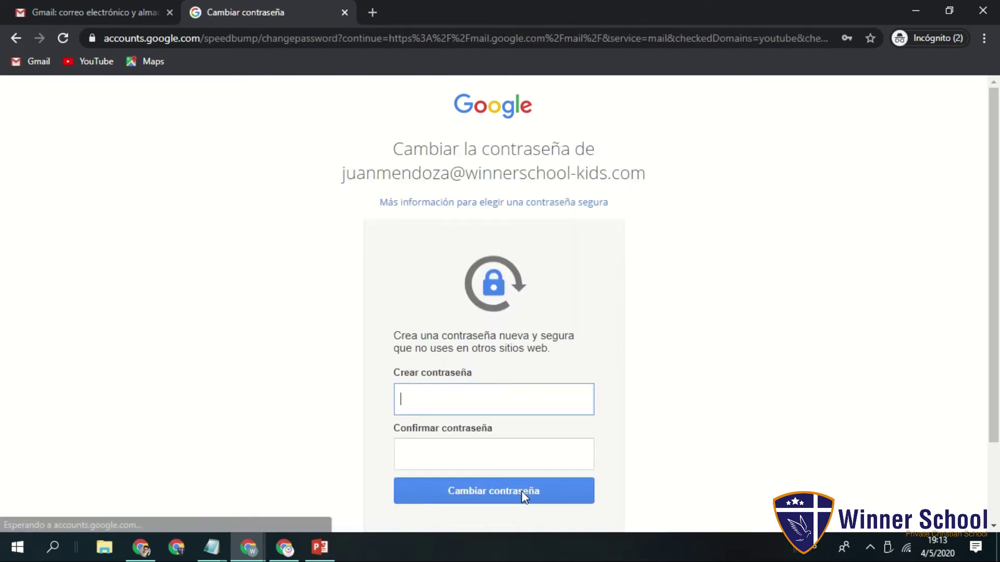
scroll(471, 323, down, 2)
click(473, 305)
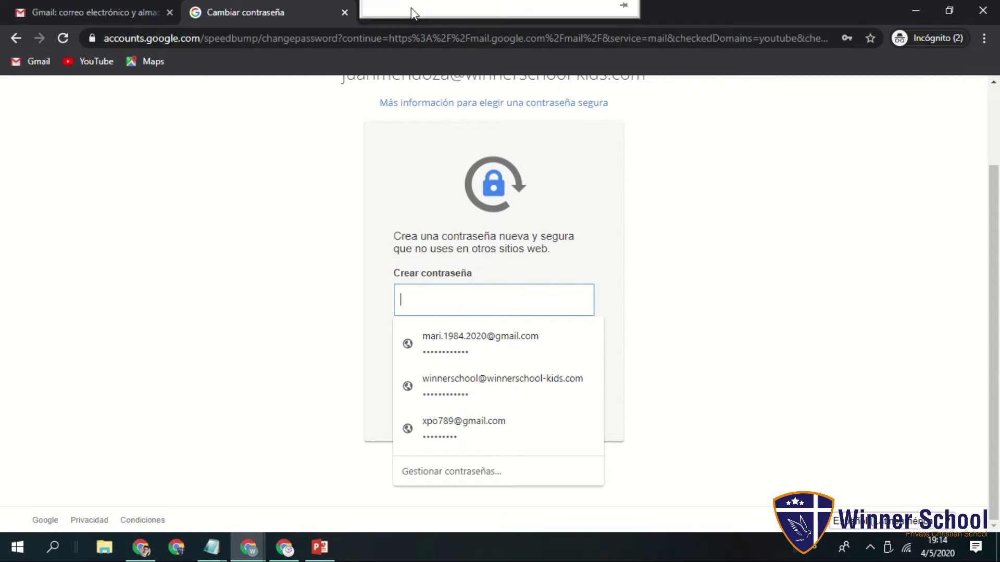
mouse_move(411, 8)
click(394, 22)
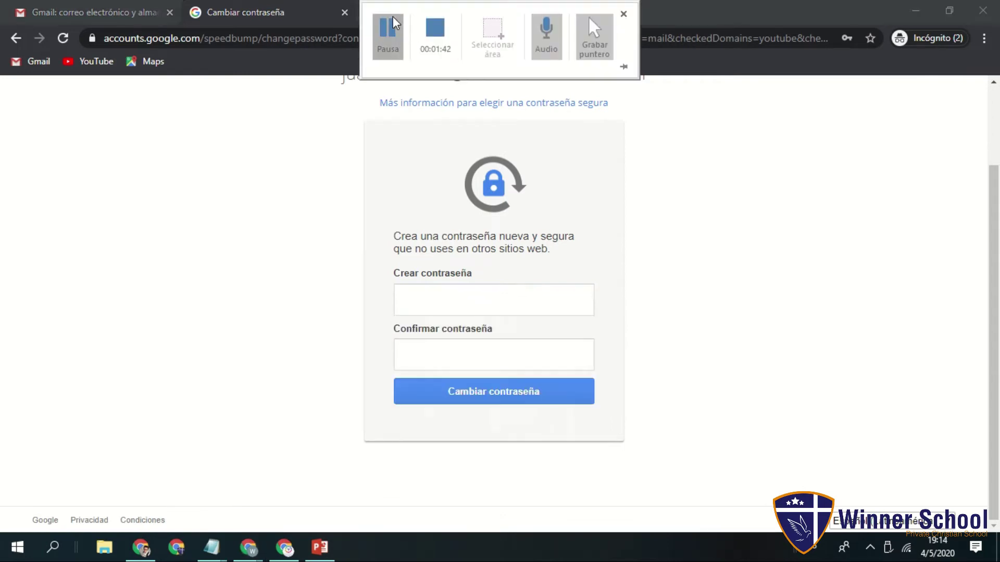
Fill Crear contraseña and Confirmar contraseña with an 8-character password and submit it.
click(477, 287)
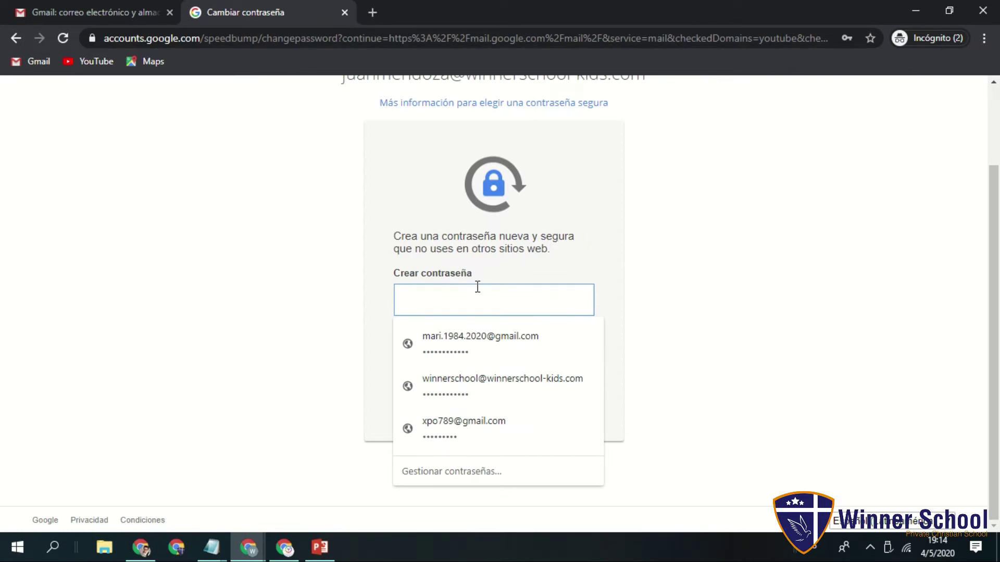
text(••••••)
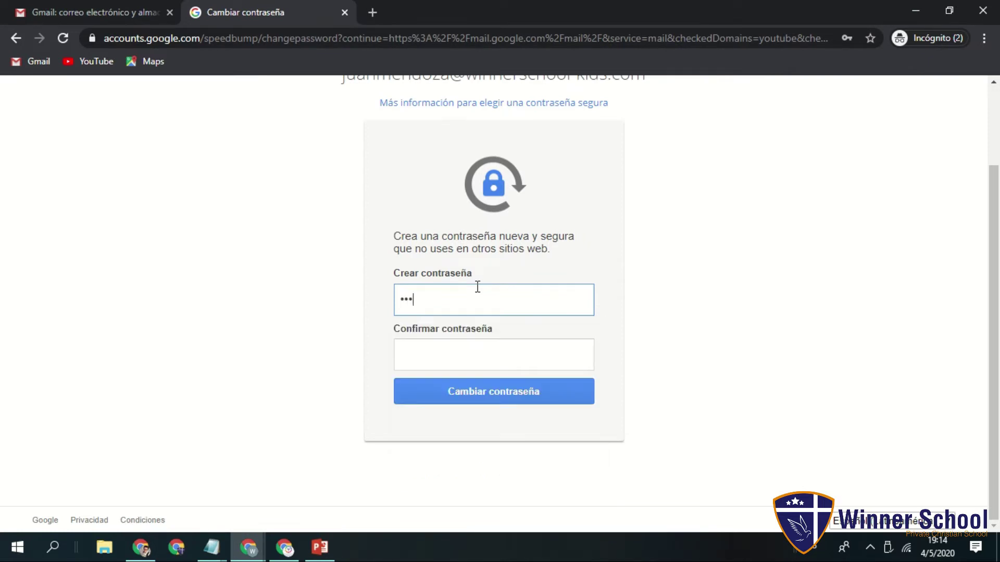
text(••)
scroll(476, 289, up, 2)
click(469, 424)
text(••••••••)
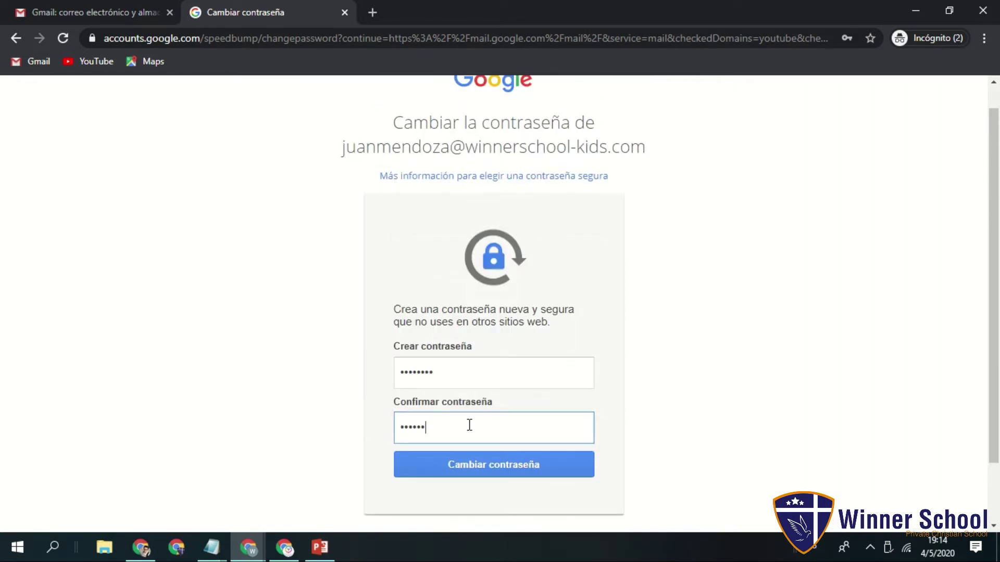
scroll(480, 425, down, 1)
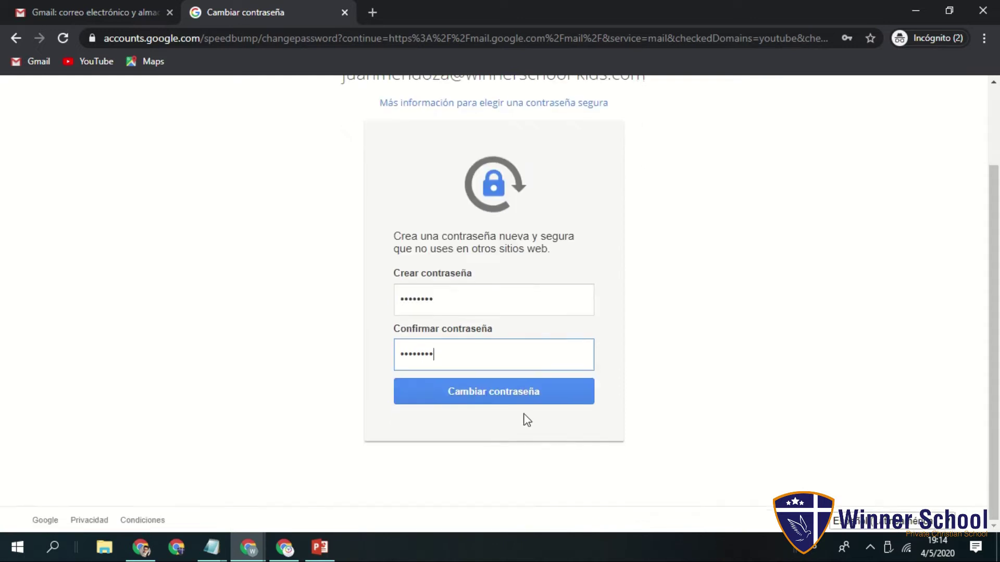
click(548, 402)
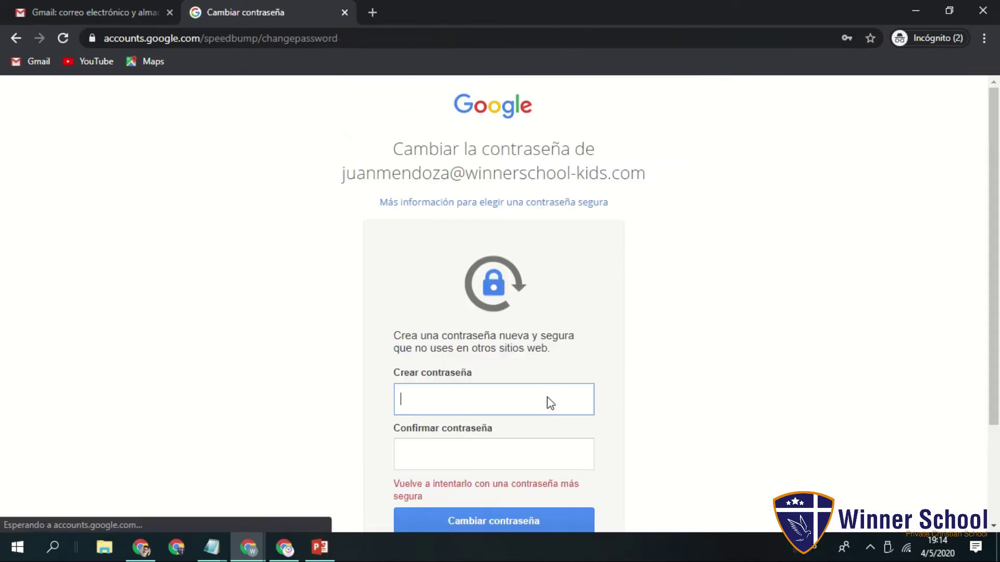
Retype a 10-character password in both fields and submit it again.
scroll(550, 403, down, 1)
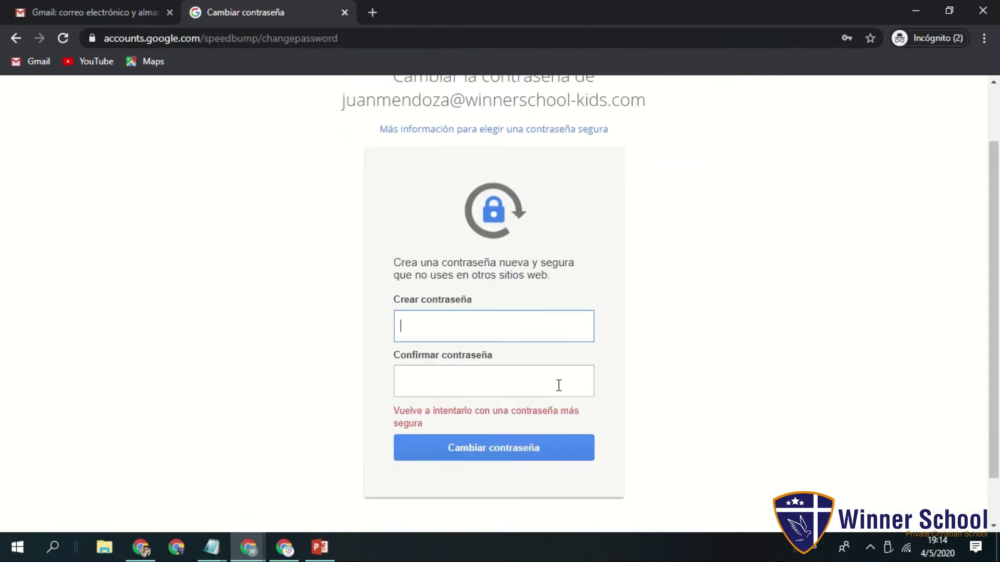
click(534, 336)
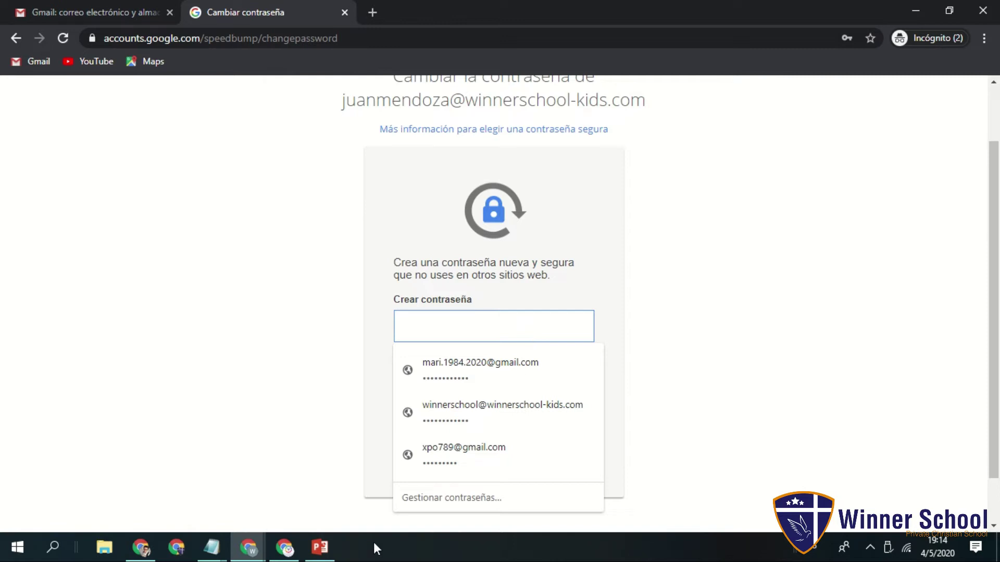
text(••••)
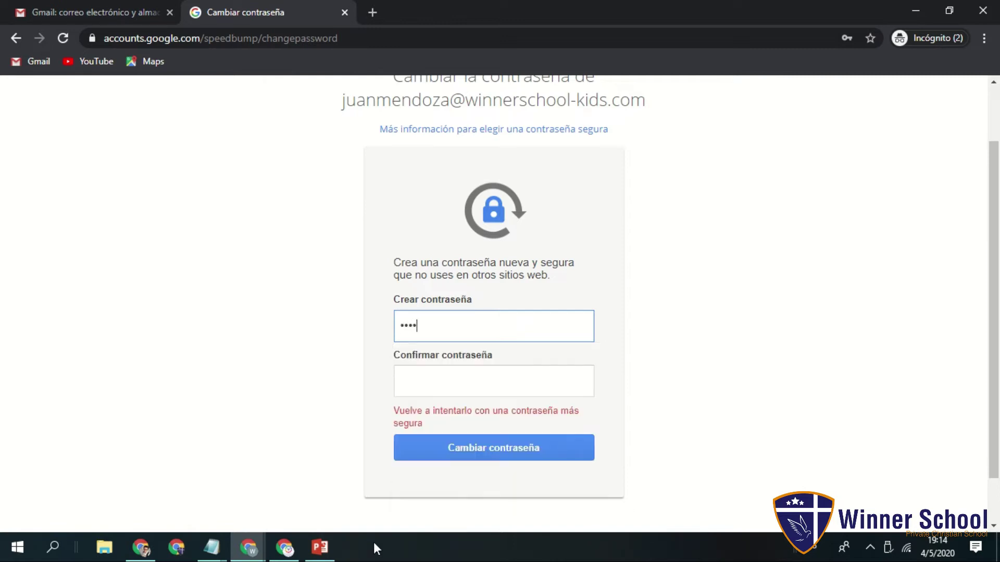
key(BackSpace)
key(BackSpace)
key(BackSpace)
key(BackSpace)
text(••••••••••)
click(475, 388)
text(••••••••••)
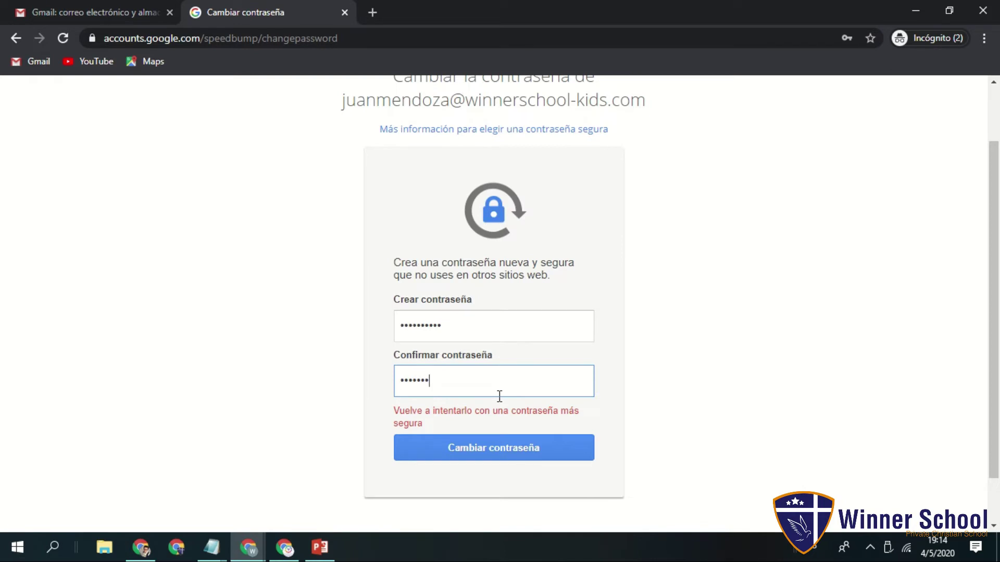
click(523, 454)
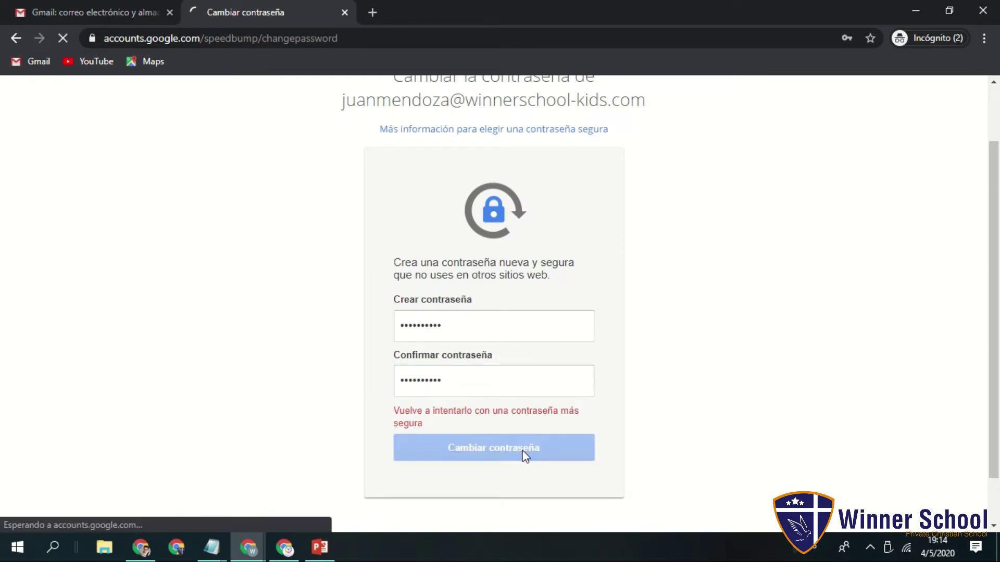
Enter an 11-character password and submit it via Cambiar contraseña.
click(527, 402)
text(••)
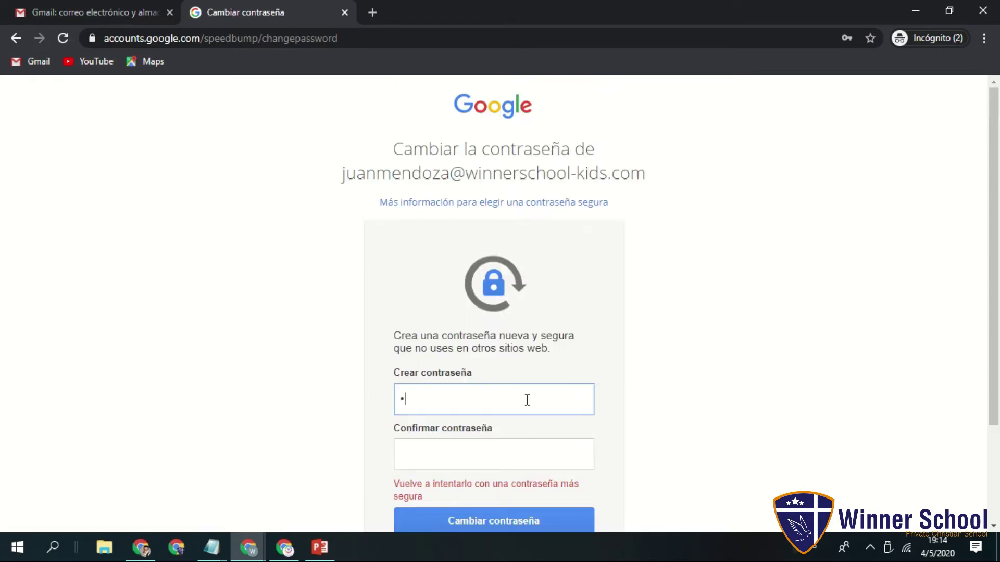
text(•••••••••)
key(Tab)
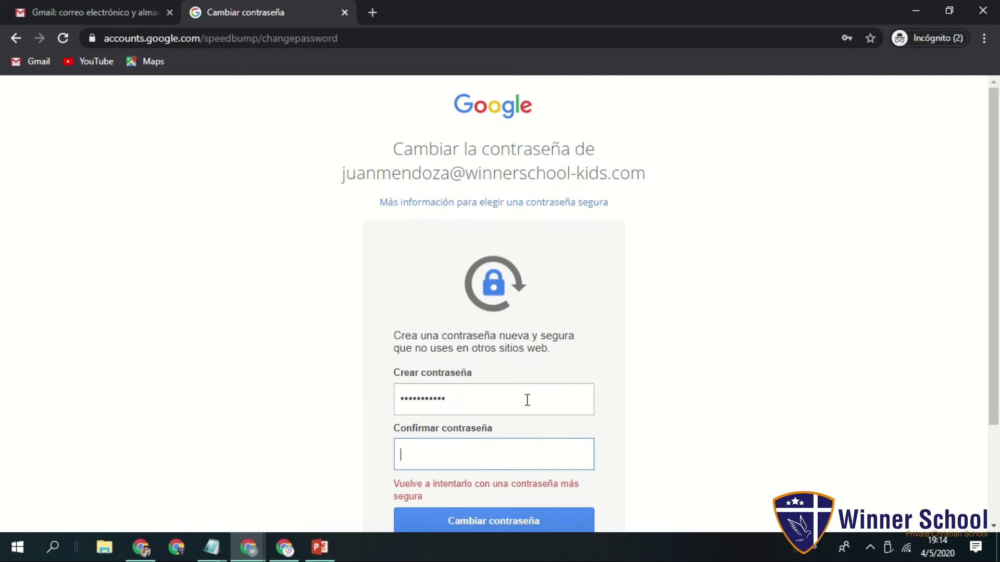
text(•••••••••••)
scroll(539, 383, down, 2)
click(540, 396)
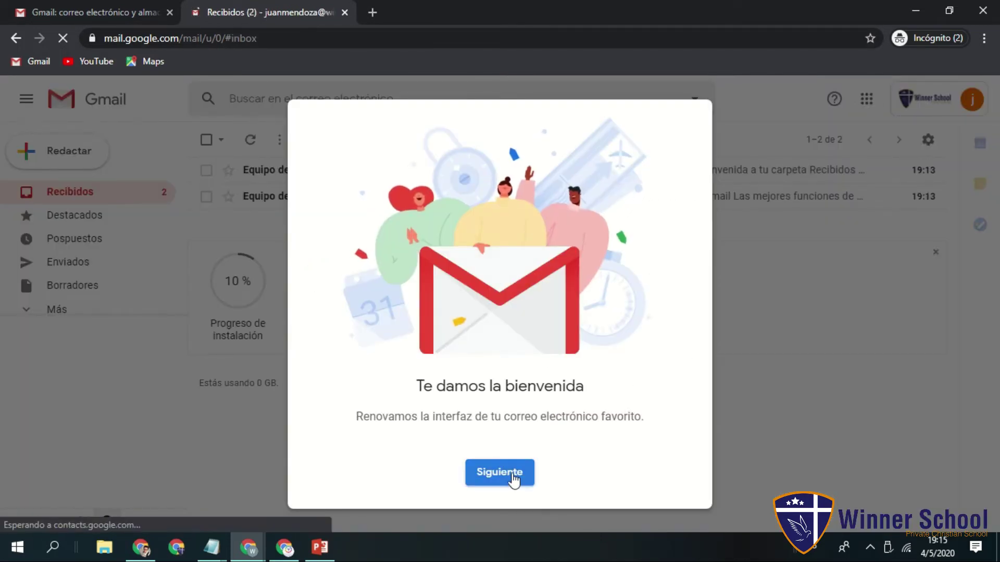
Click through the Gmail welcome message and accept the 'Elegir una vista' inbox view.
click(512, 476)
click(512, 476)
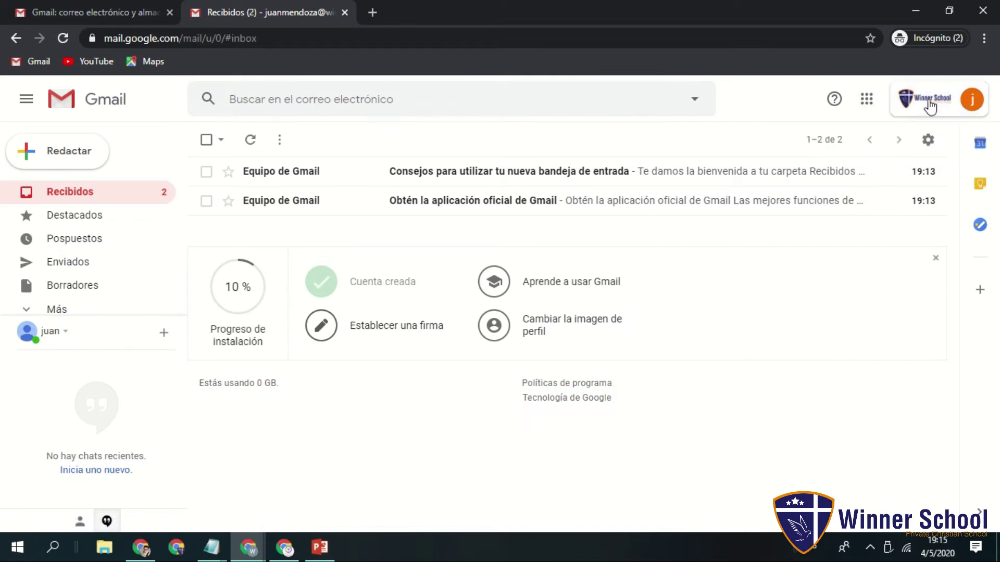
drag(930, 107, 868, 110)
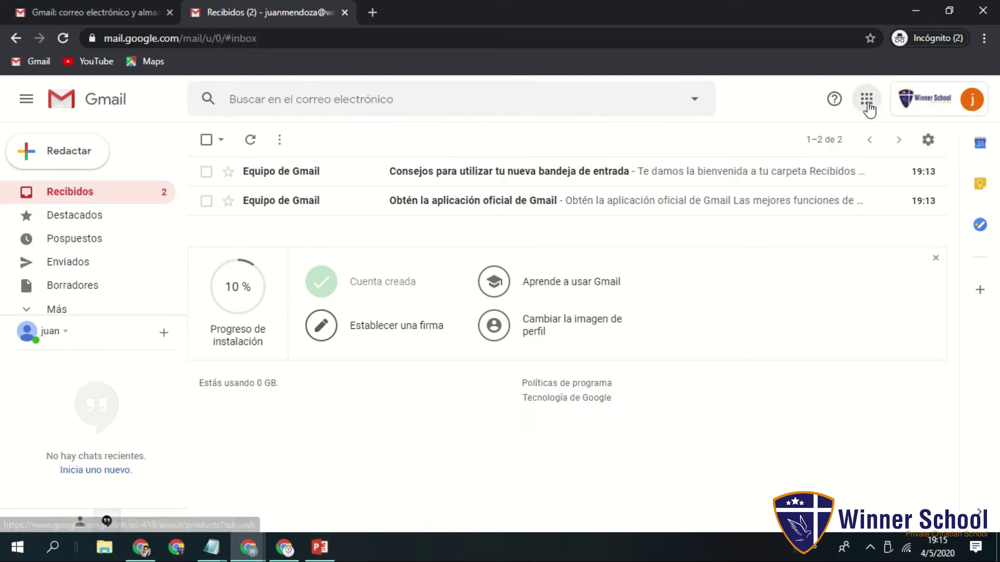
Open the Google Apps grid and scroll through Drive, Classroom, Docs, Calendar, Meet and more.
click(867, 104)
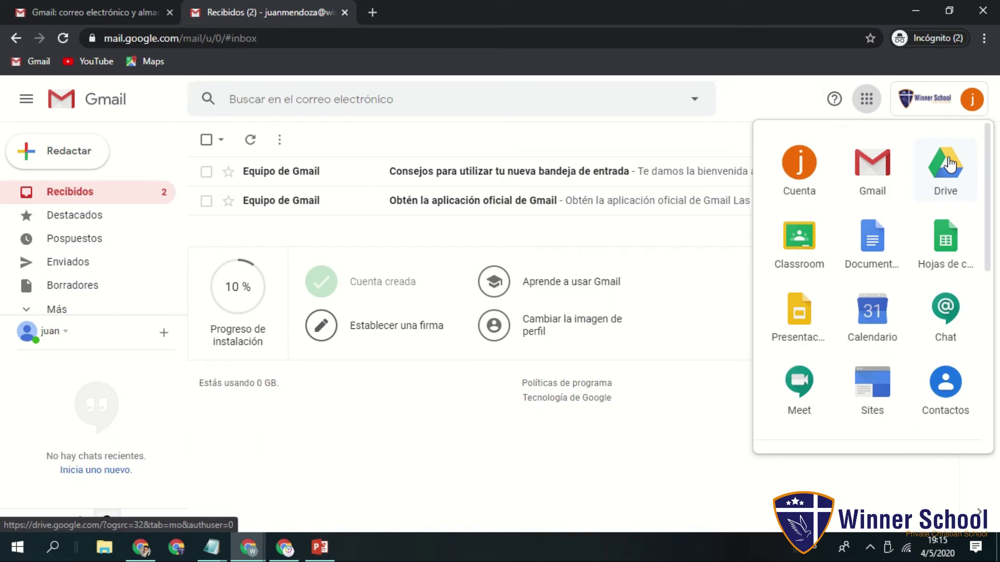
scroll(948, 313, down, 3)
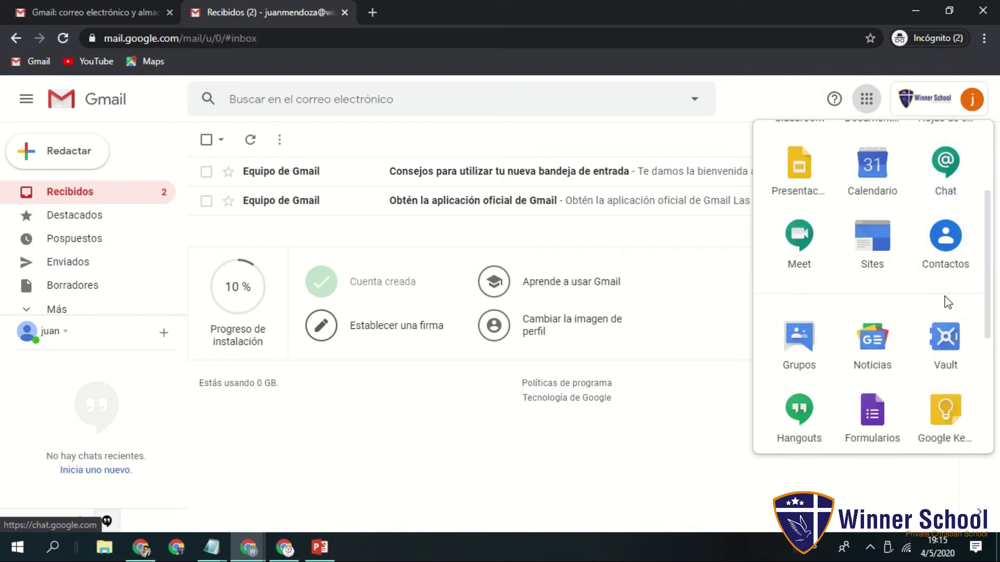
scroll(885, 198, up, 1)
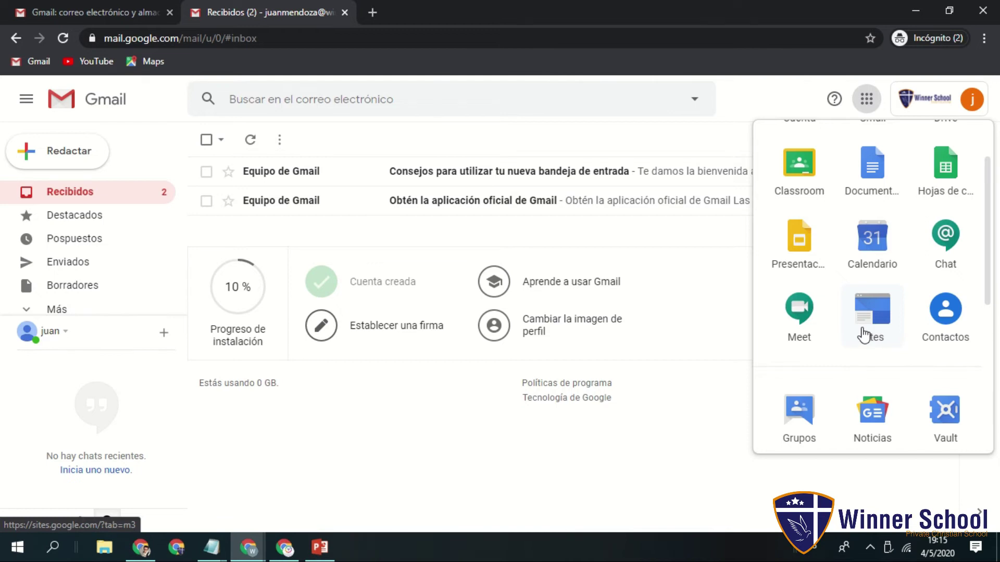
Launch Meet from the apps panel, then switch back to the Recibidos (2) tab.
click(806, 312)
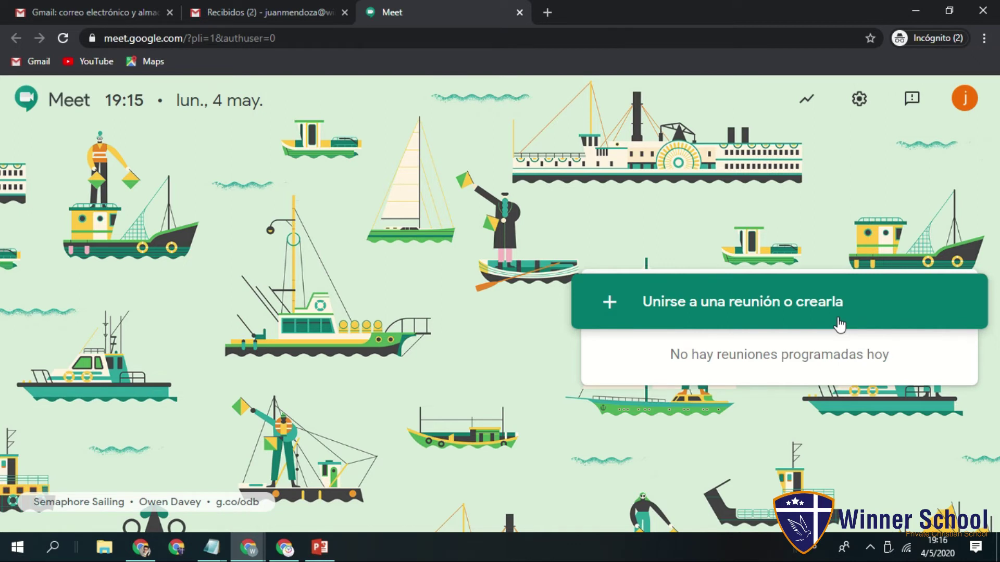
click(326, 2)
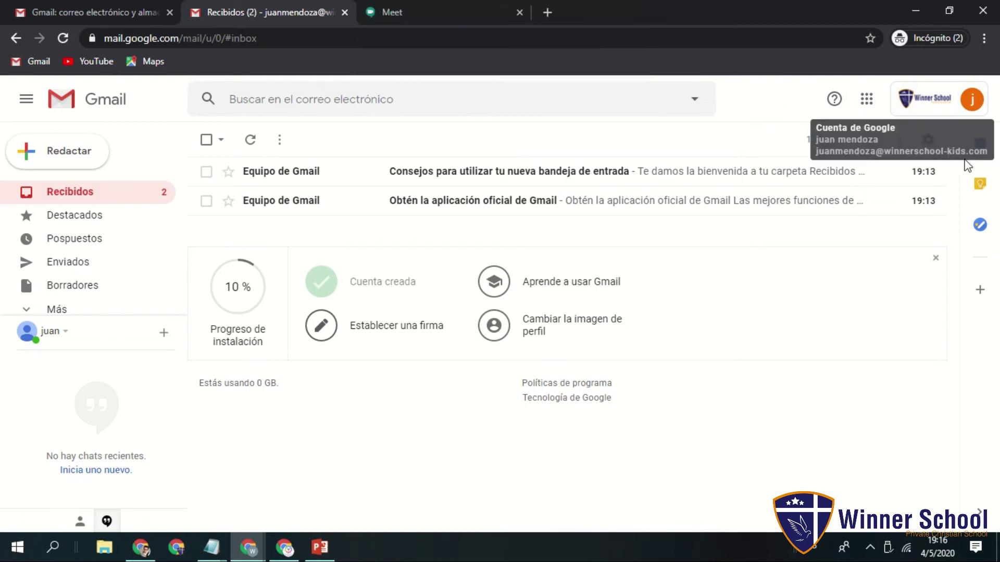
Select the account's e-mail address in the tooltip, then switch to the Meet tab.
double_click(879, 152)
drag(896, 153, 991, 153)
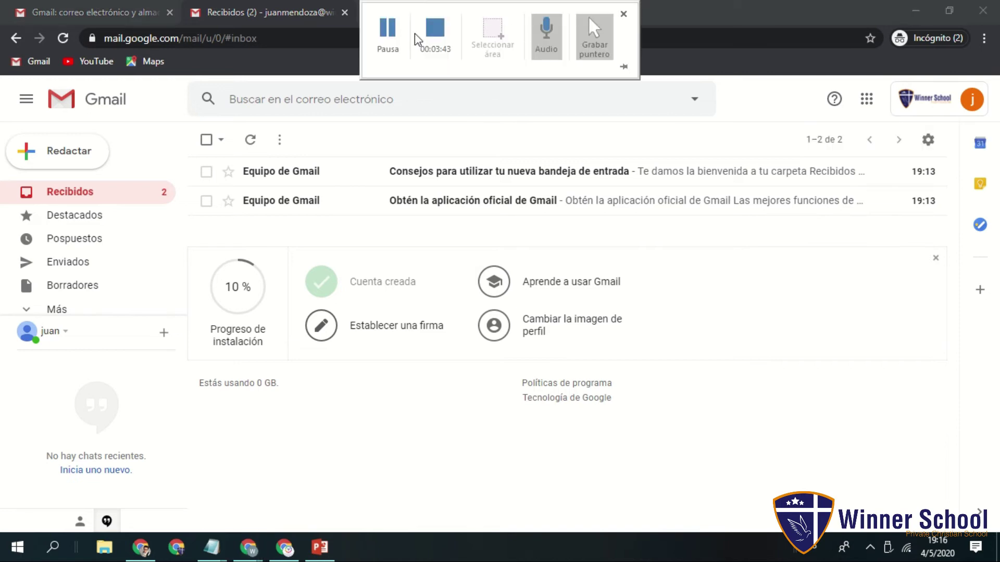
click(463, 18)
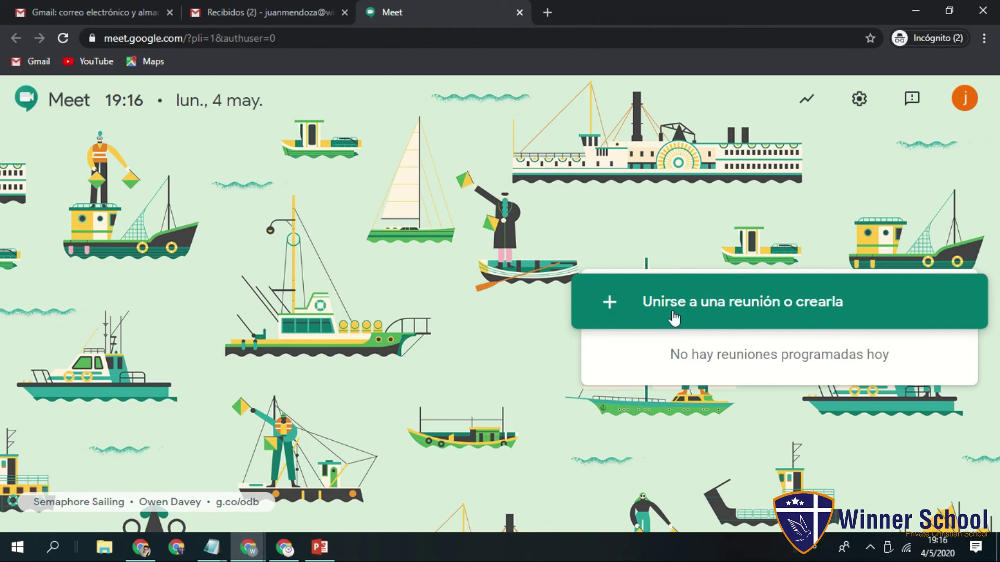
Return to Recibidos (2) and browse the apps panel down to Groups, Hangouts, Forms and Jamboard.
click(260, 7)
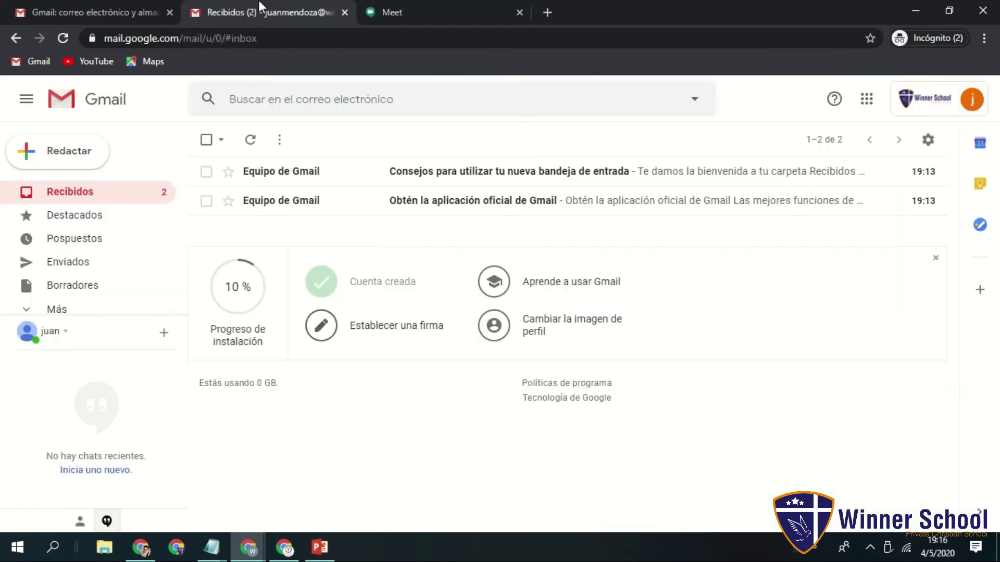
click(866, 99)
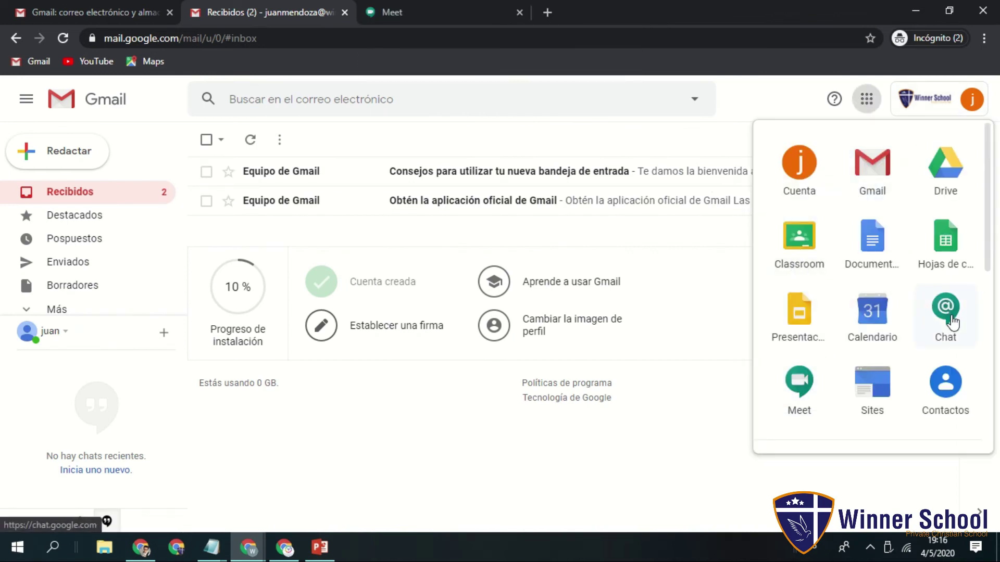
scroll(945, 313, down, 5)
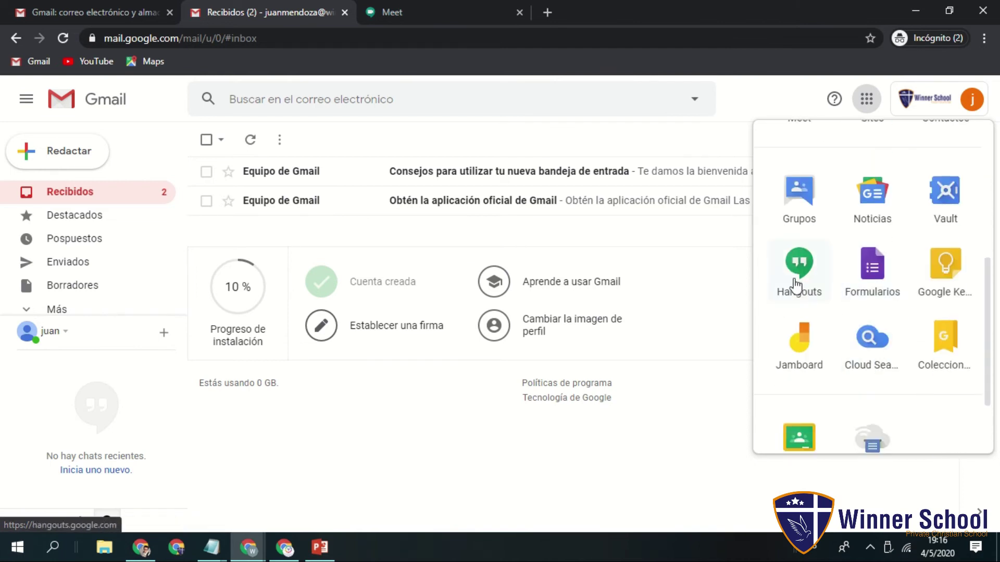
scroll(805, 360, down, 2)
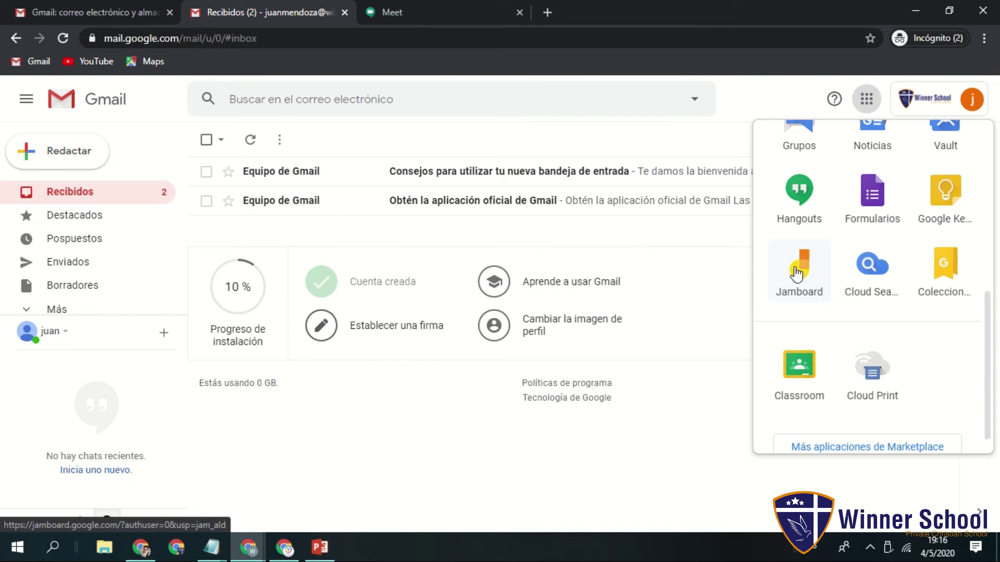
scroll(895, 263, up, 2)
scroll(908, 281, up, 2)
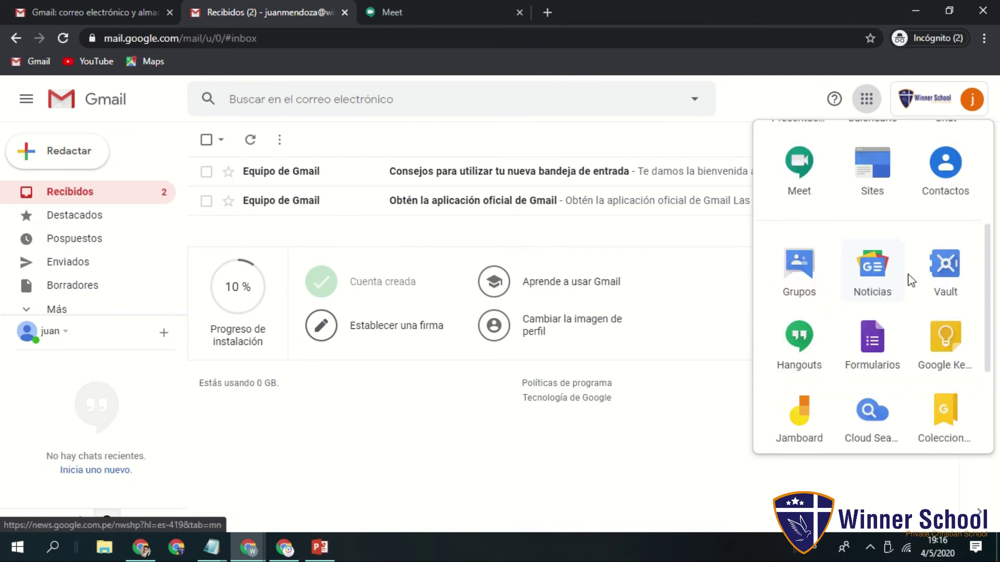
scroll(911, 279, up, 4)
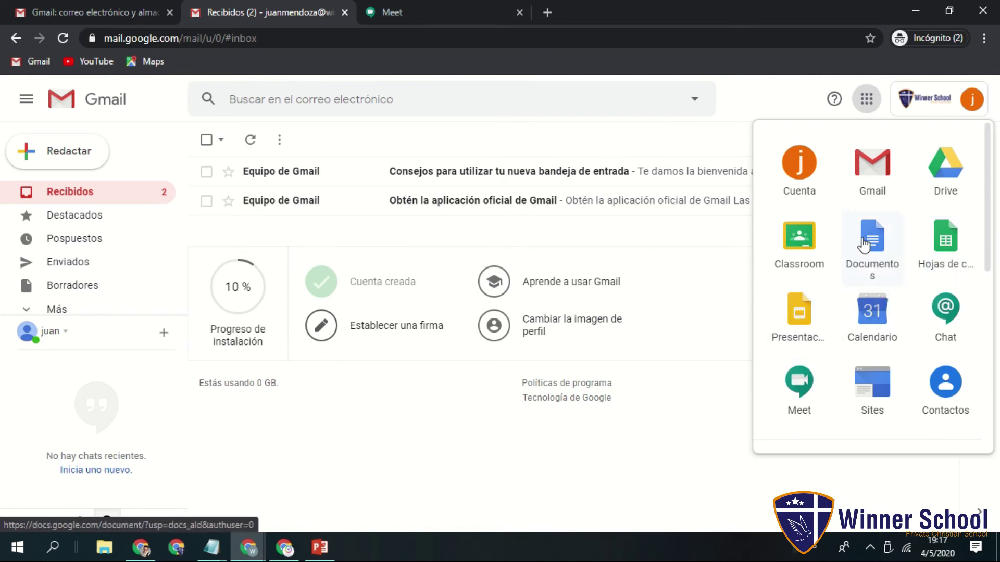
Scroll the apps list down and back to the top, then launch Classroom.
scroll(875, 257, down, 3)
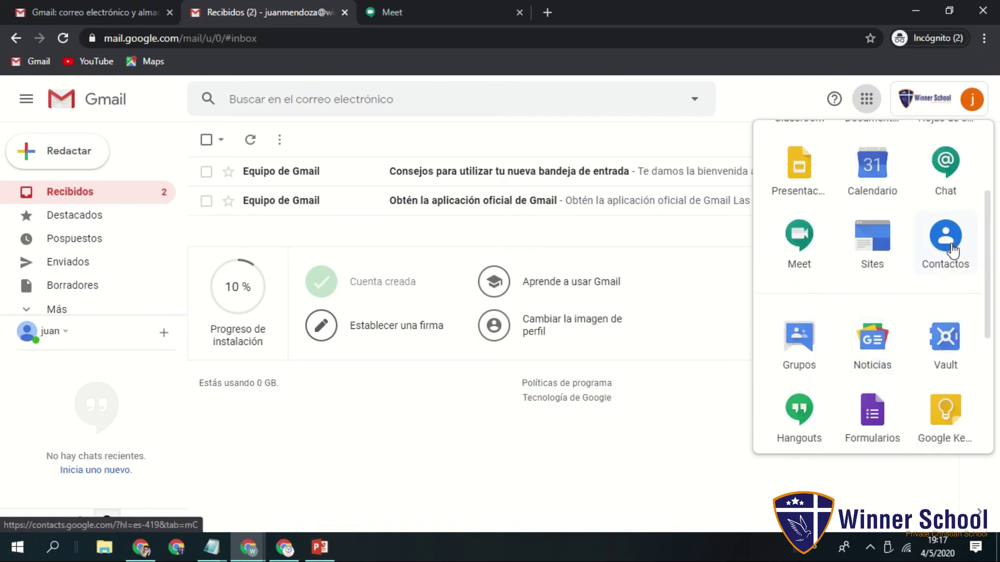
scroll(947, 256, down, 1)
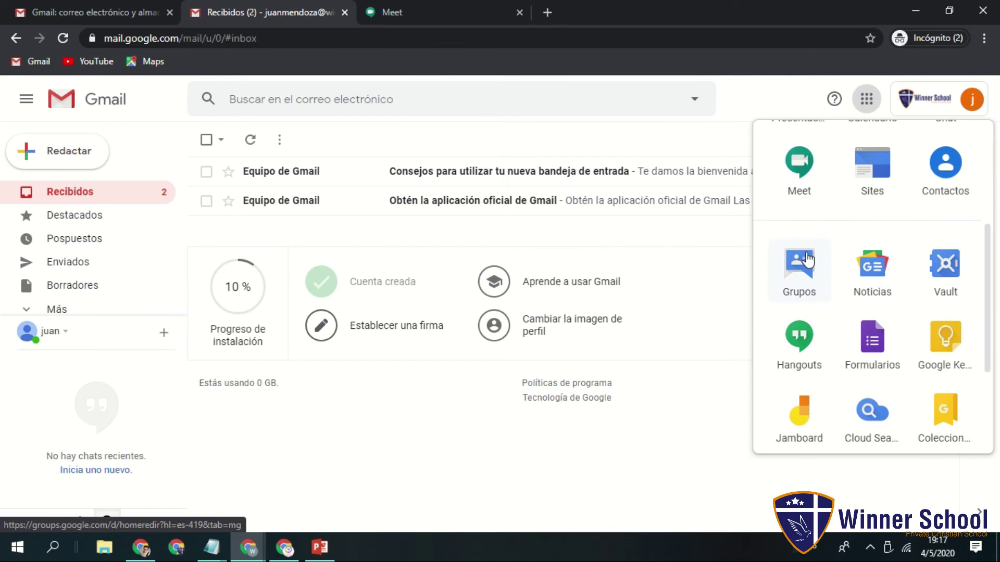
scroll(798, 279, down, 1)
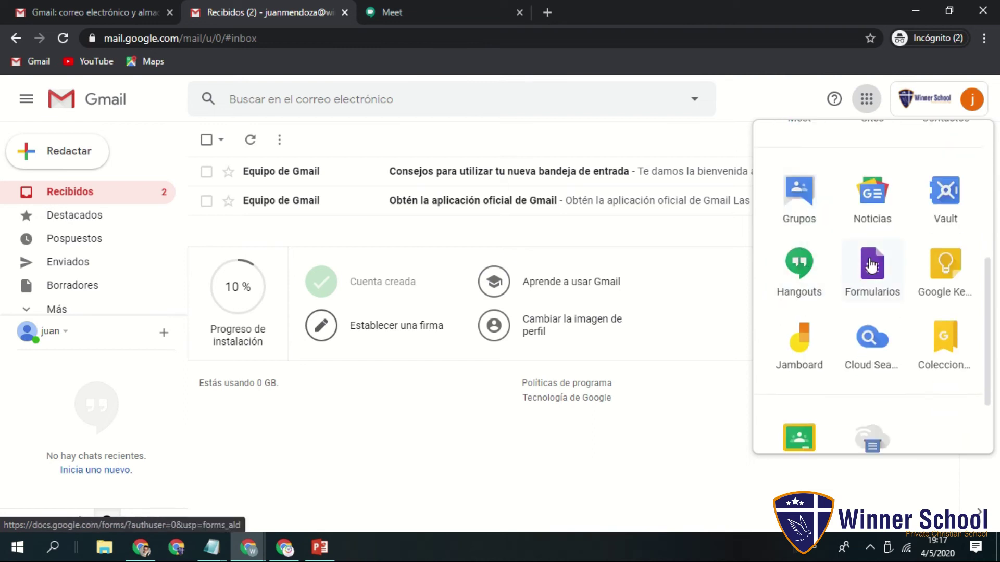
scroll(893, 261, down, 1)
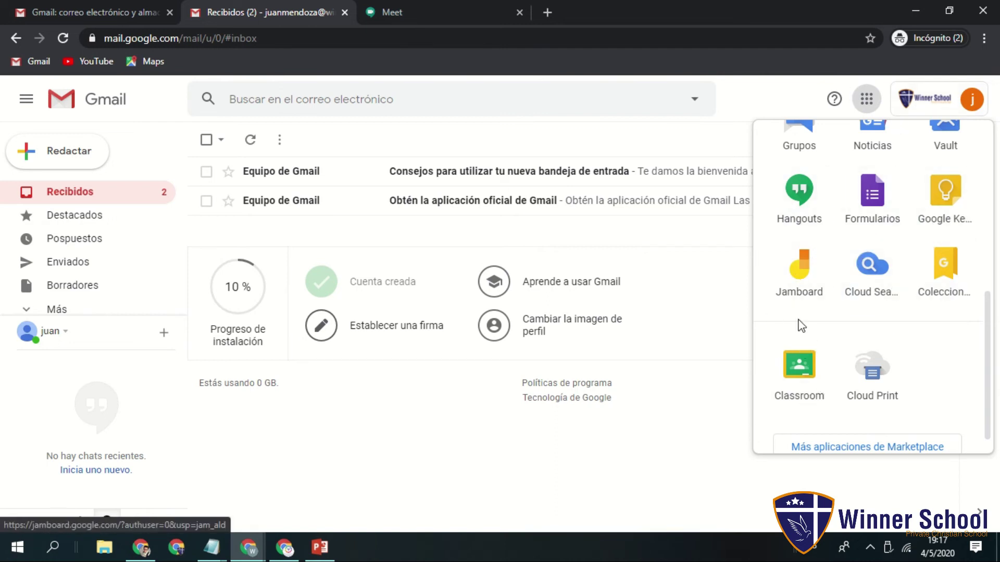
scroll(935, 292, up, 5)
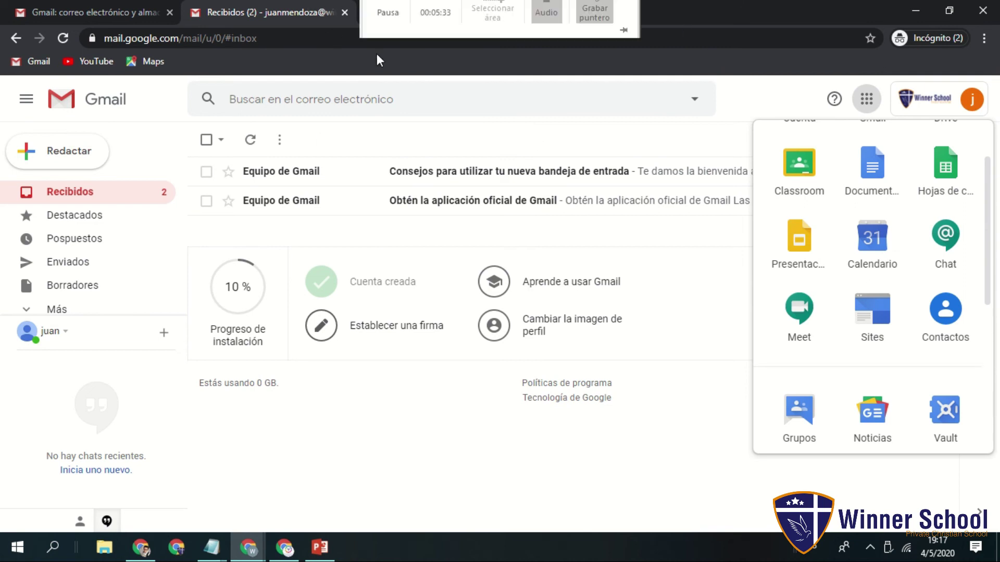
scroll(880, 167, up, 2)
click(811, 253)
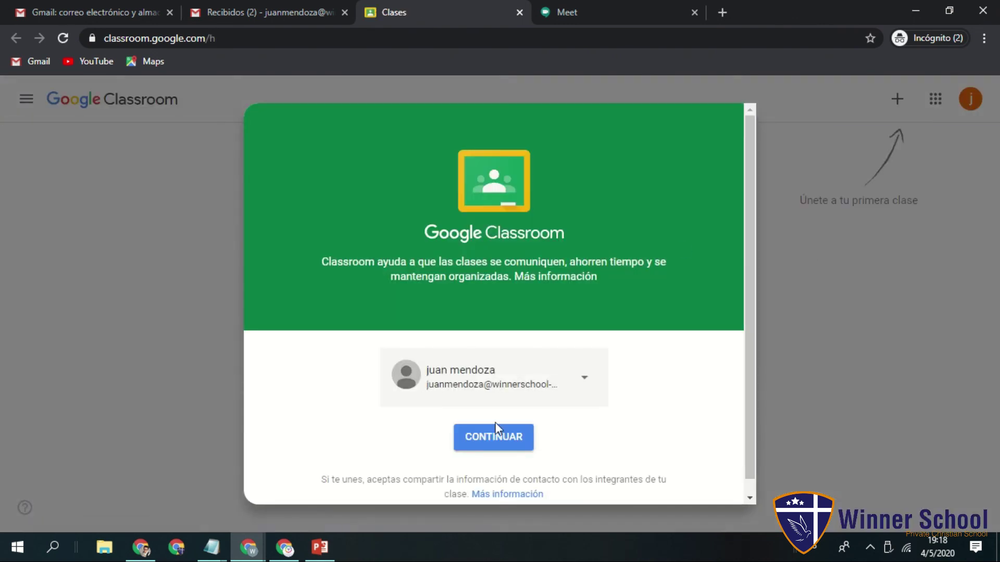
Continue into Google Classroom with the signed-in school account and pick the student role (SOY ALUMNO).
click(495, 438)
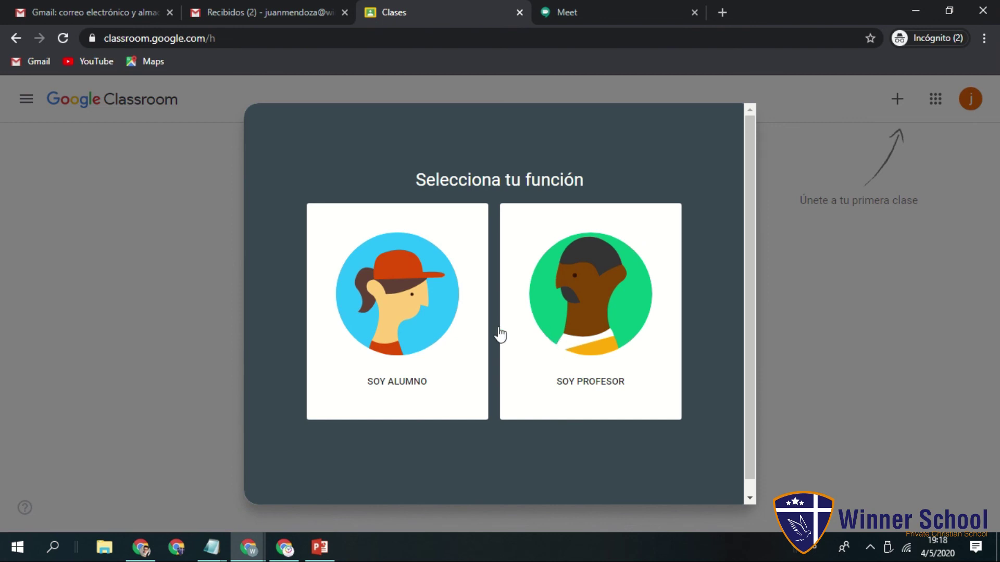
click(423, 310)
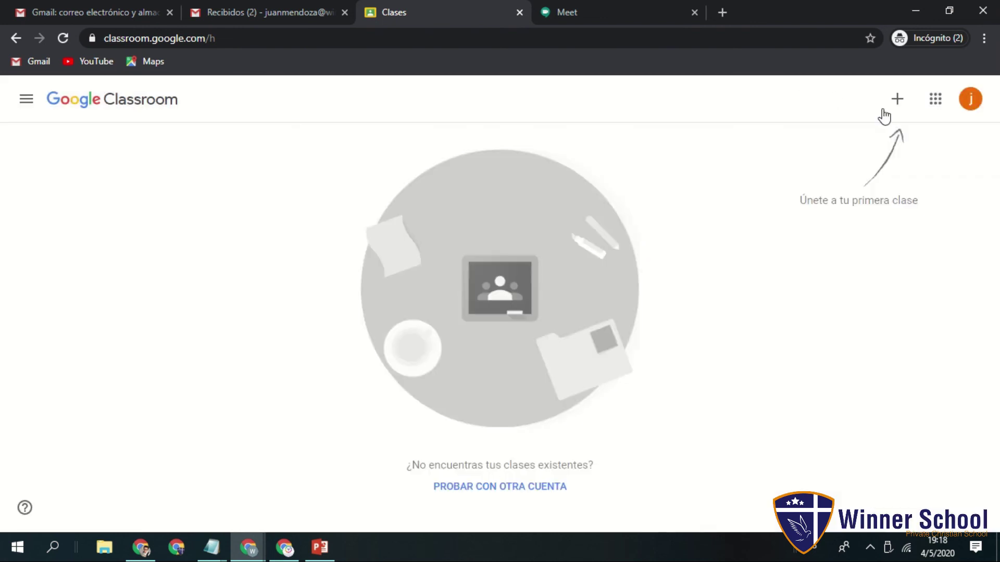
click(897, 99)
click(852, 131)
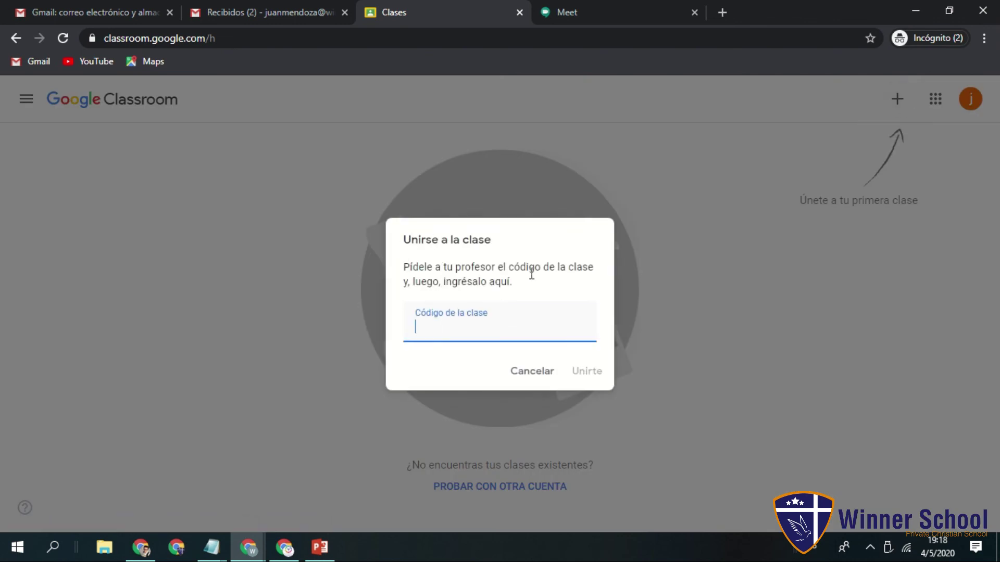
click(537, 379)
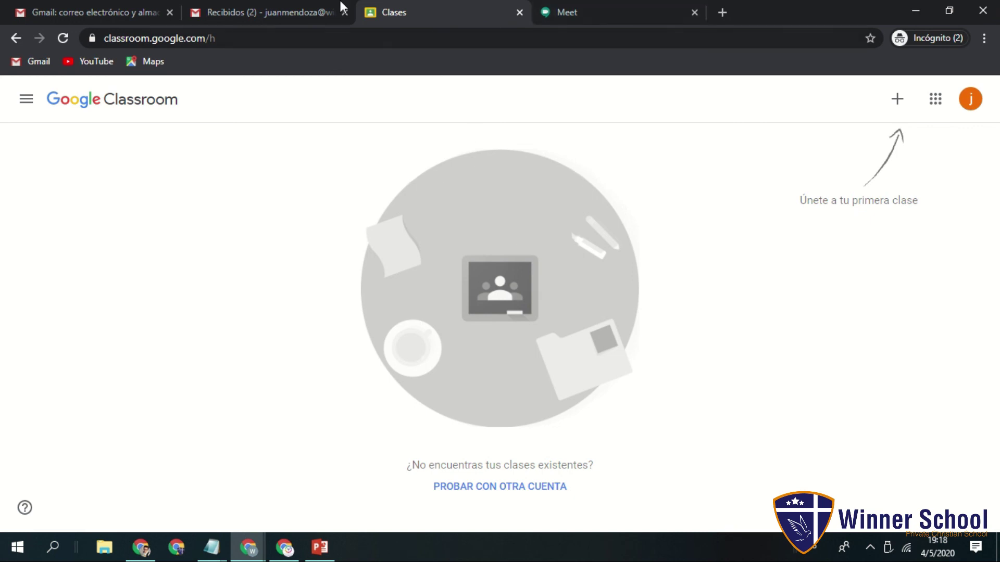
mouse_move(477, 3)
mouse_move(540, 5)
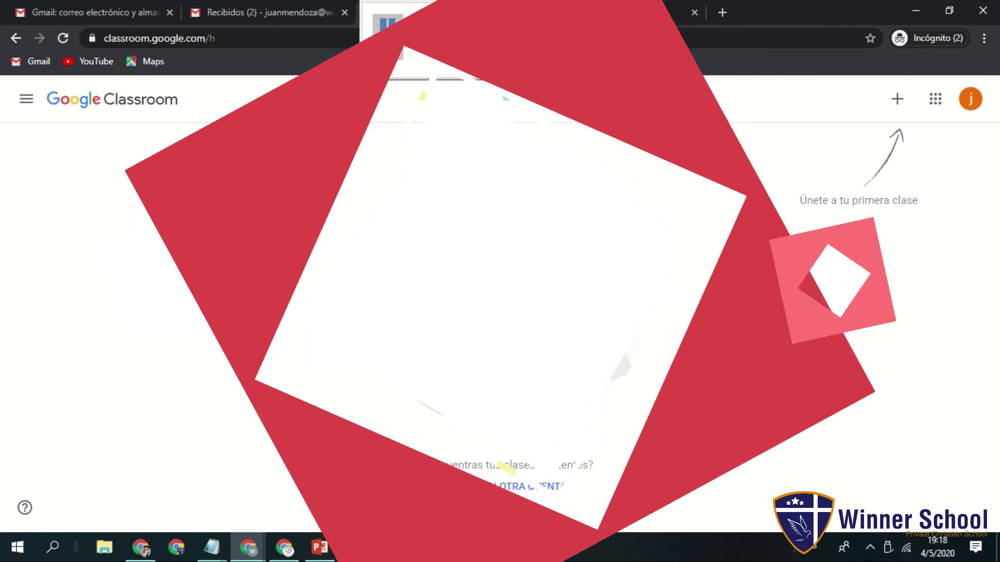